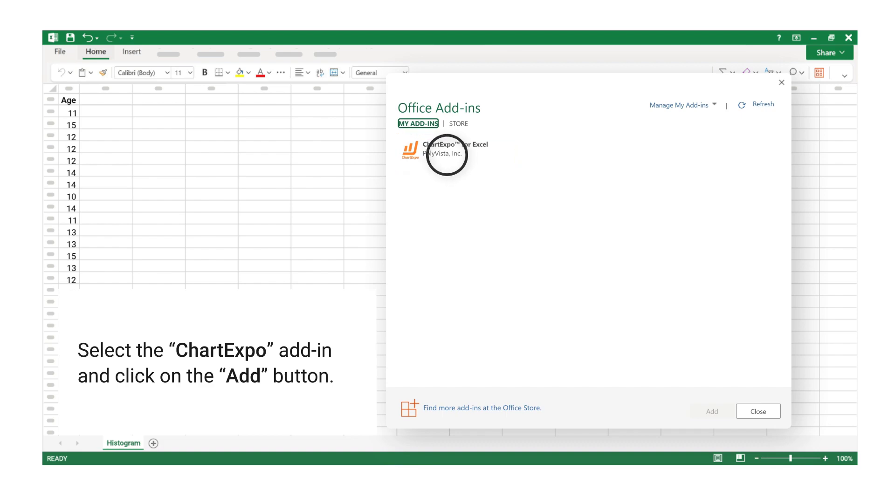
# Add ChartExpo and build a Histogram Chart from the selected Age column.
pyautogui.click(446, 155)
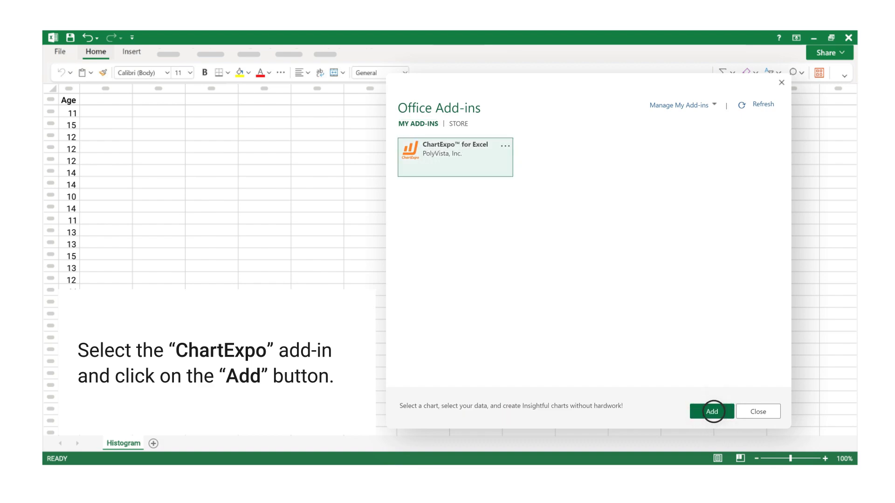
pyautogui.click(712, 411)
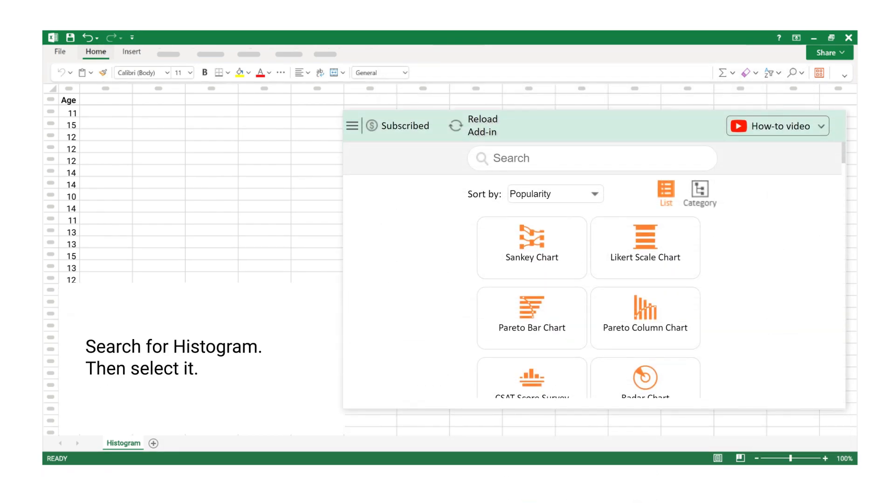
pyautogui.click(498, 158)
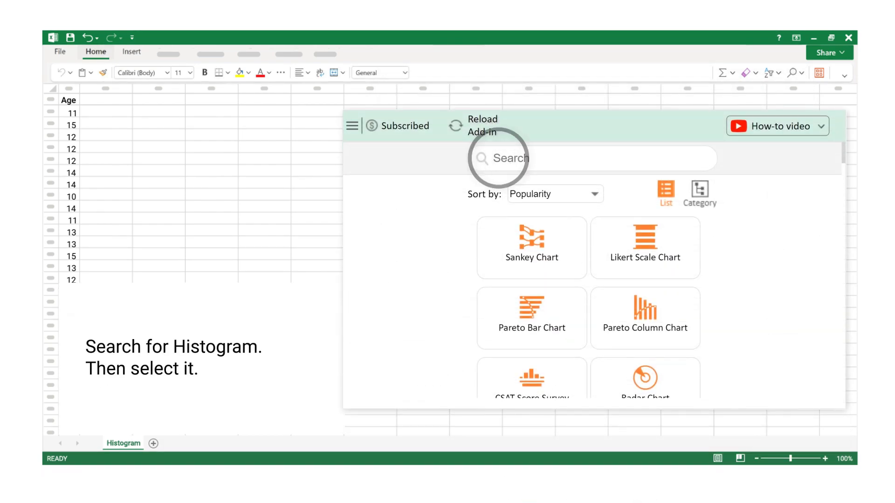
pyautogui.write('histo')
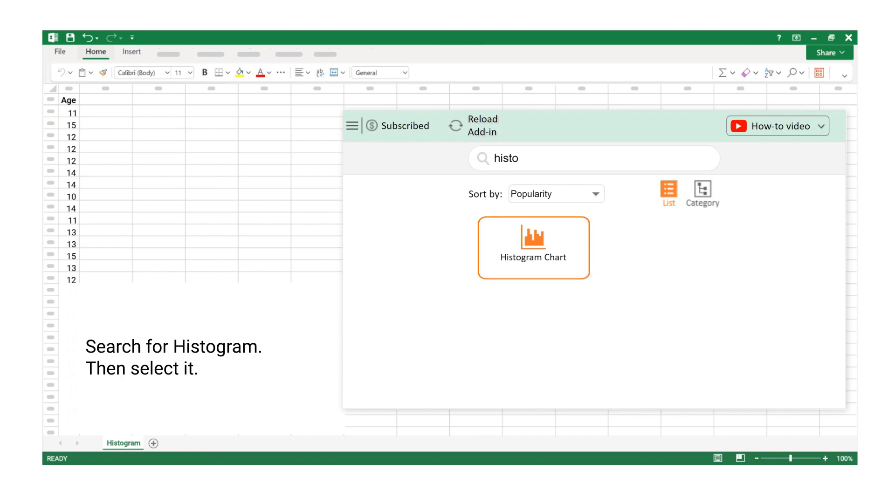
pyautogui.click(533, 247)
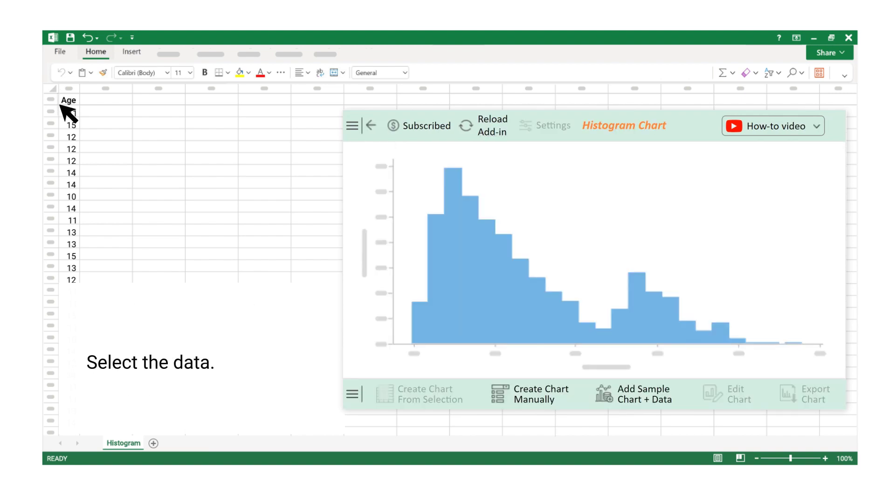
pyautogui.moveTo(69, 100); pyautogui.dragTo(69, 279)
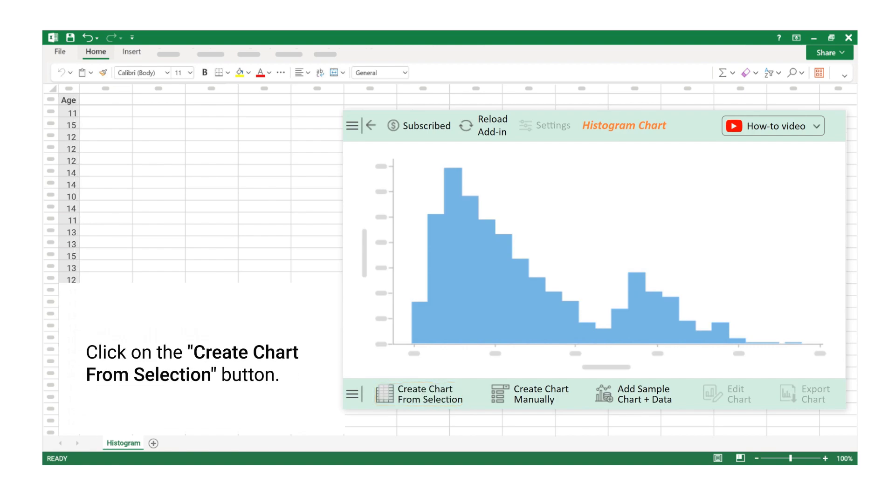
pyautogui.click(419, 395)
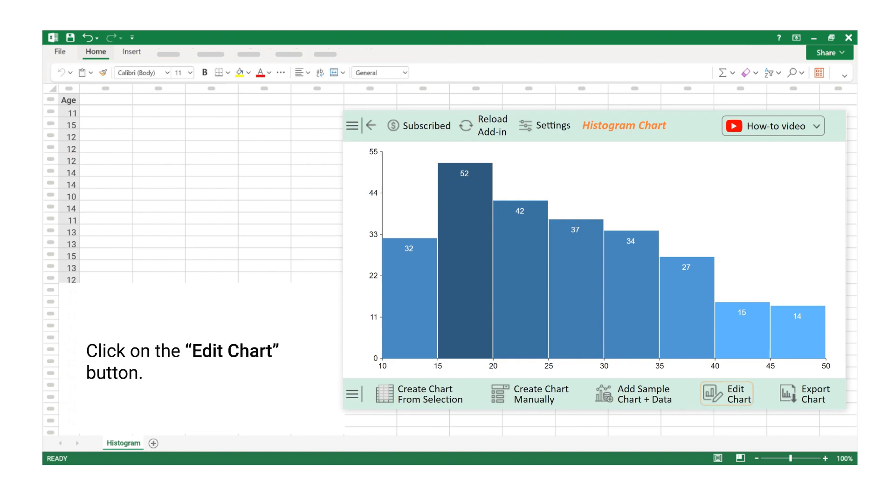
# In the chart editor, enter 'Monthly customers of an ice cream shop by age' as the header's Line 1.
pyautogui.click(728, 394)
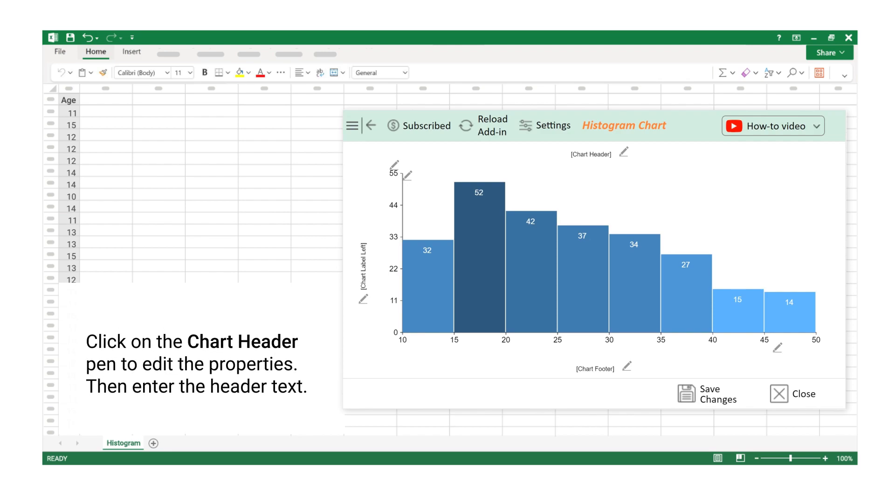
pyautogui.click(624, 153)
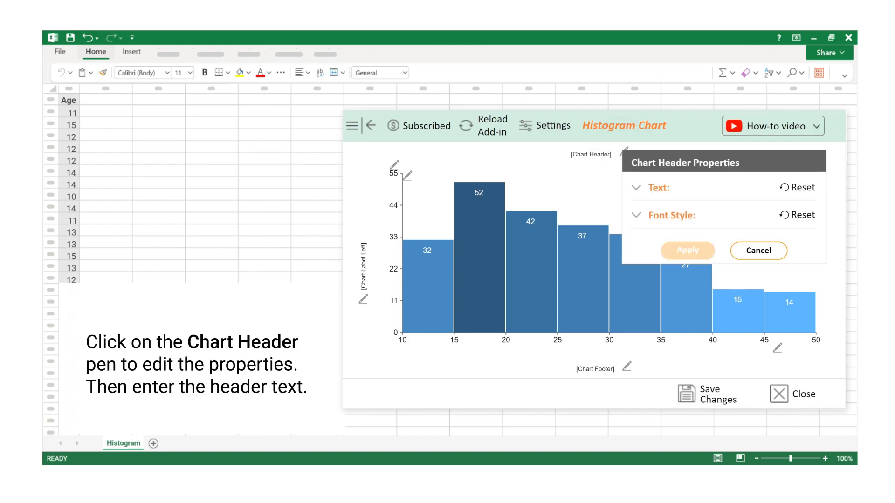
pyautogui.click(636, 188)
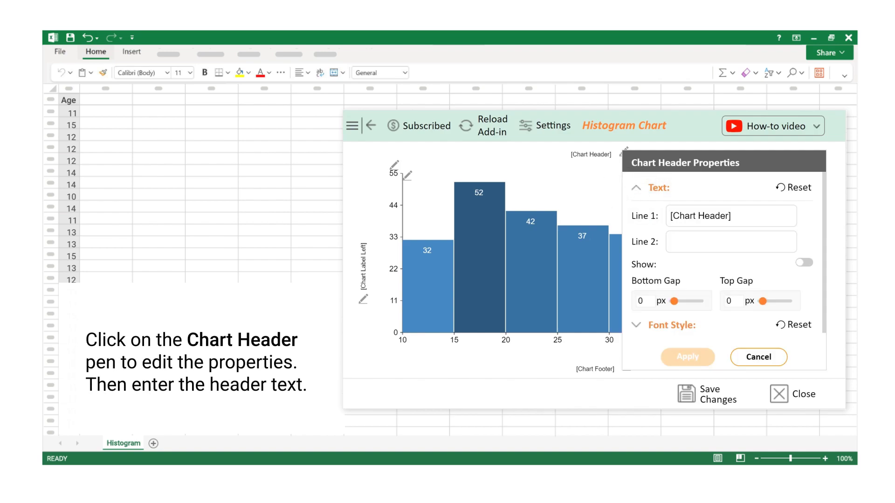
pyautogui.click(682, 215)
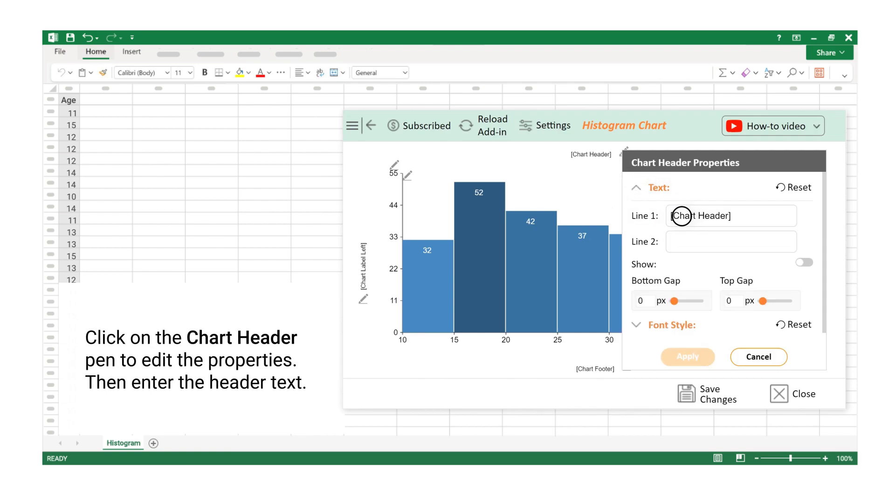
pyautogui.write('Monthly customers of an ice cream shop by age')
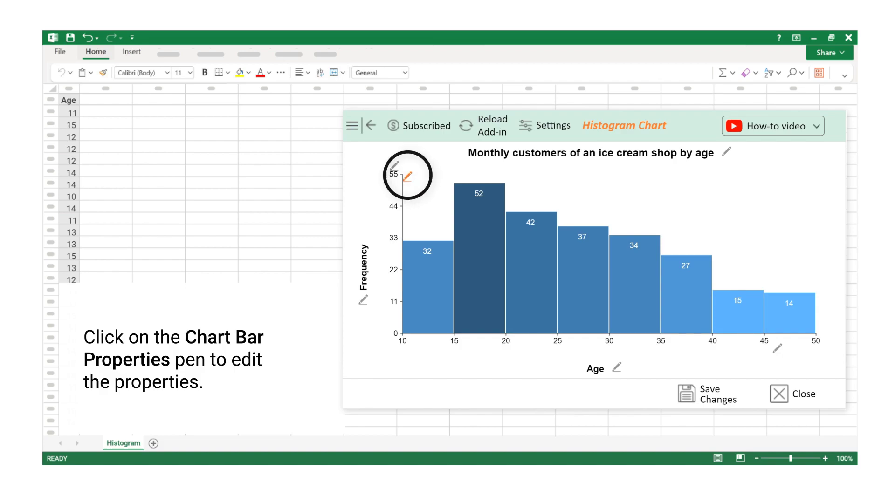
# Change the histogram bar colour to purple in the bar properties.
pyautogui.click(408, 174)
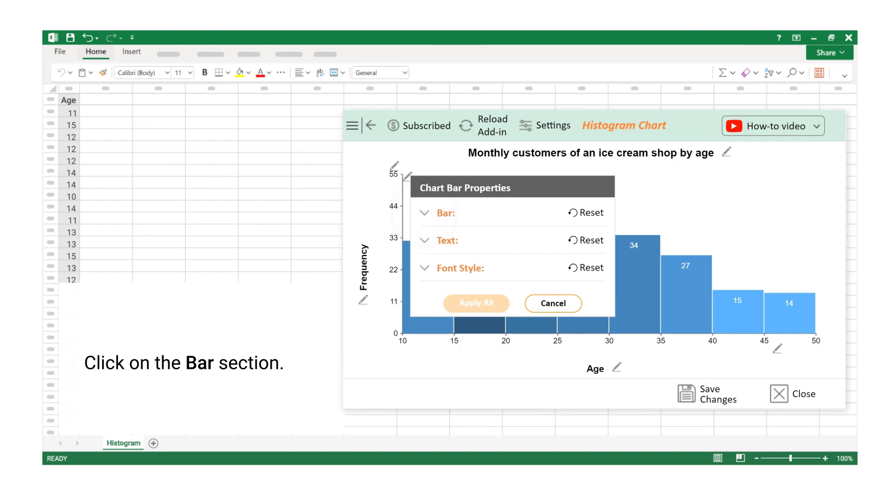
pyautogui.click(424, 212)
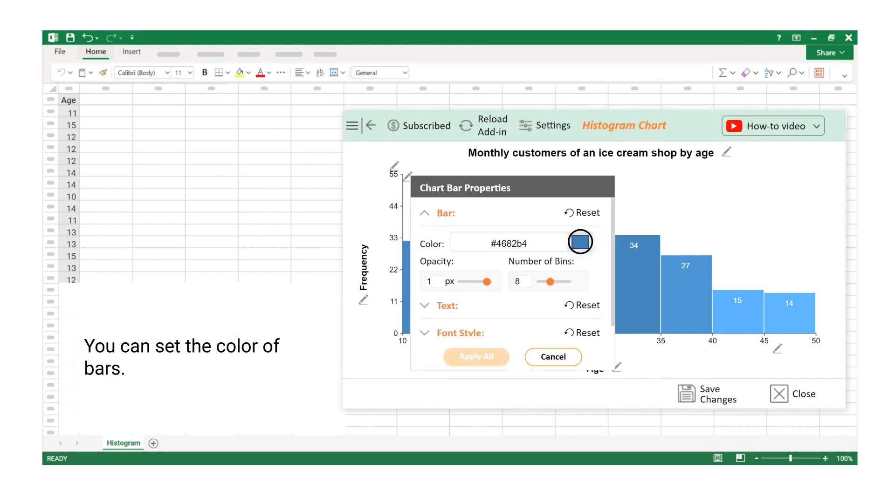
pyautogui.click(581, 243)
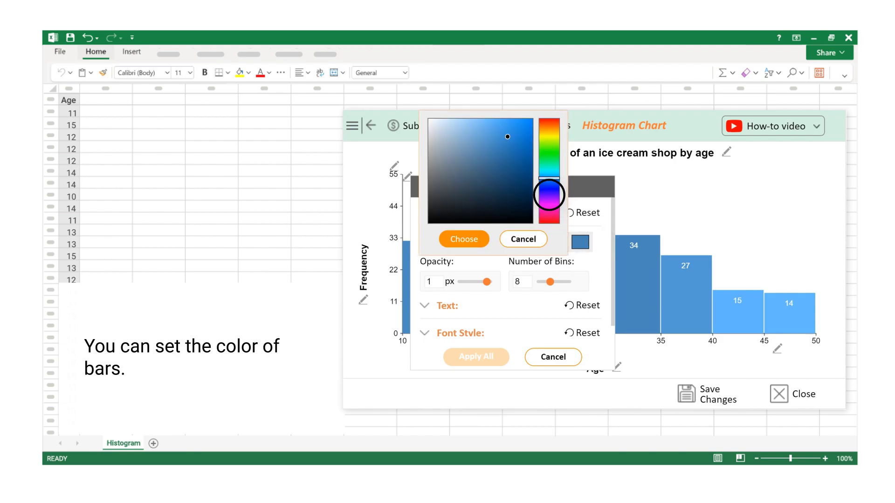
pyautogui.click(549, 193)
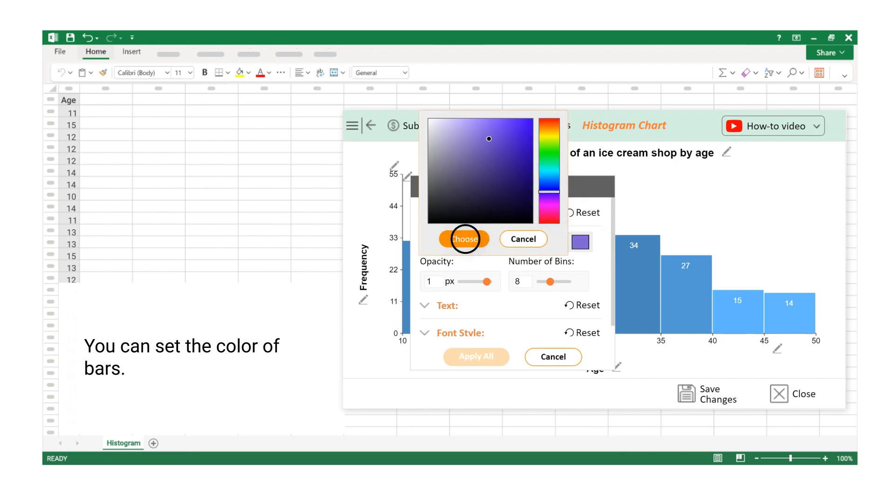
pyautogui.click(464, 239)
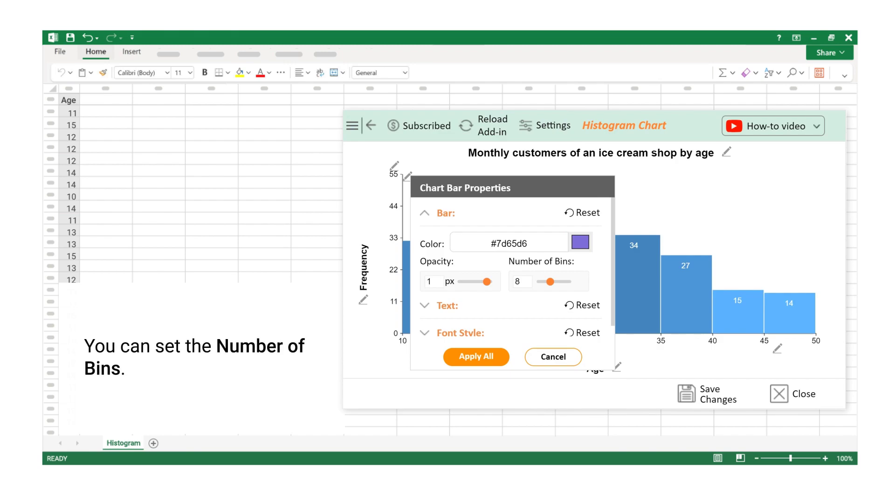
# Set Number of Bins to 10, review the bar label font, and apply all.
pyautogui.tripleClick(519, 282)
pyautogui.write('10')
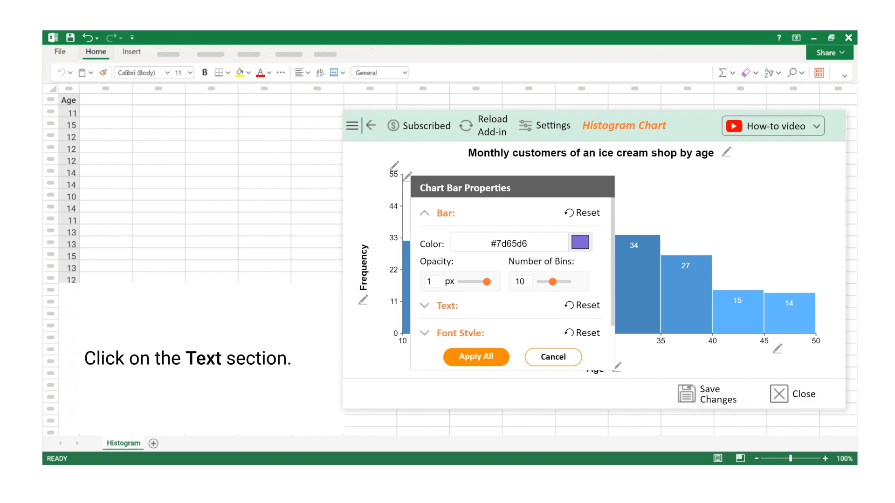
pyautogui.click(424, 305)
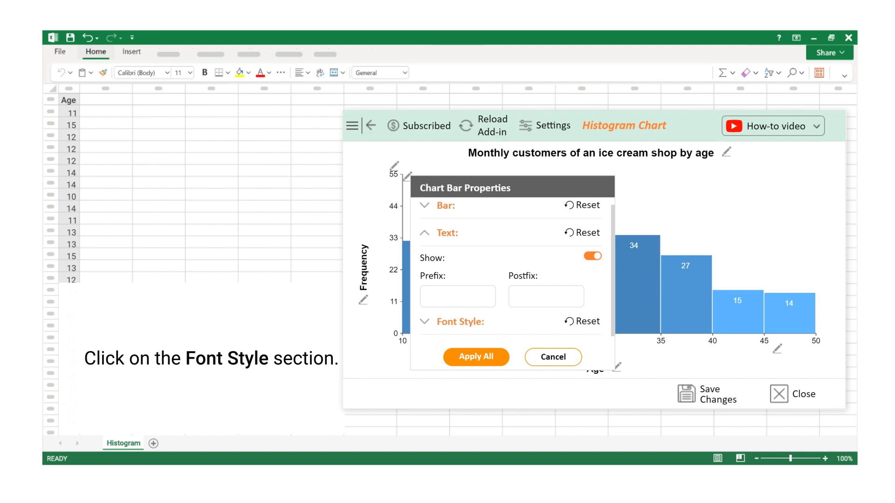
pyautogui.click(424, 322)
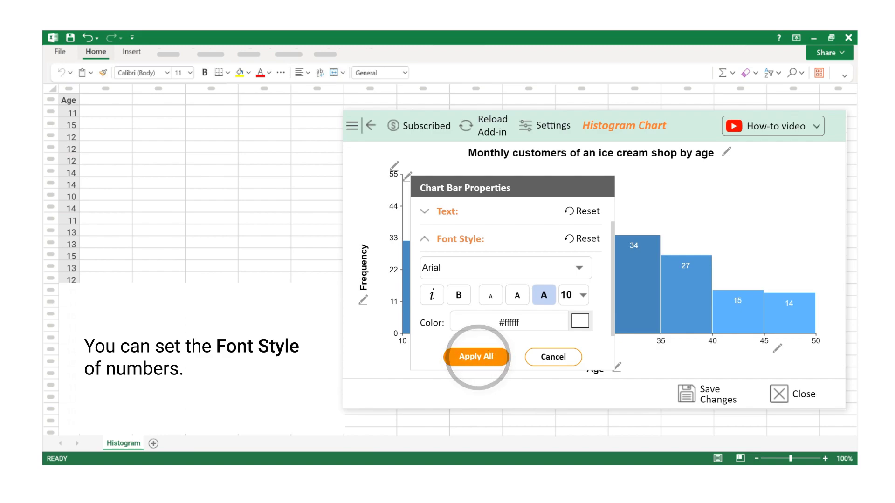
pyautogui.click(477, 356)
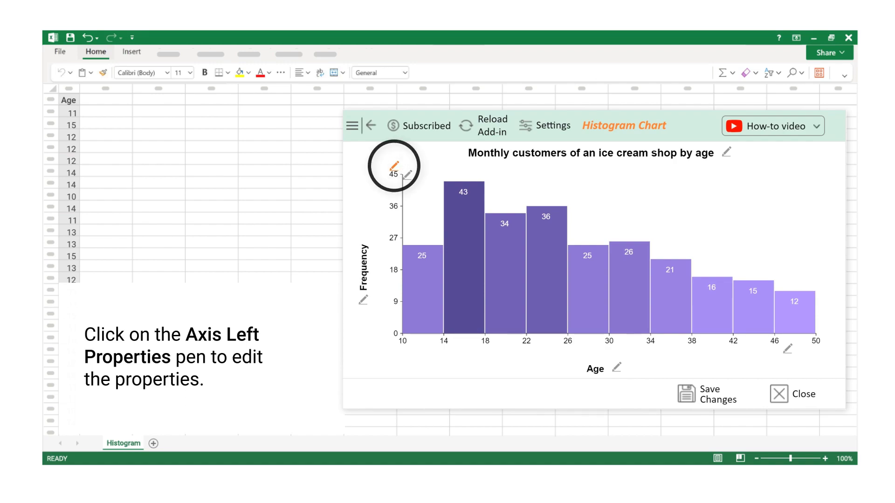
# Switch the left axis grid lines to Show and apply it to the chart.
pyautogui.click(395, 167)
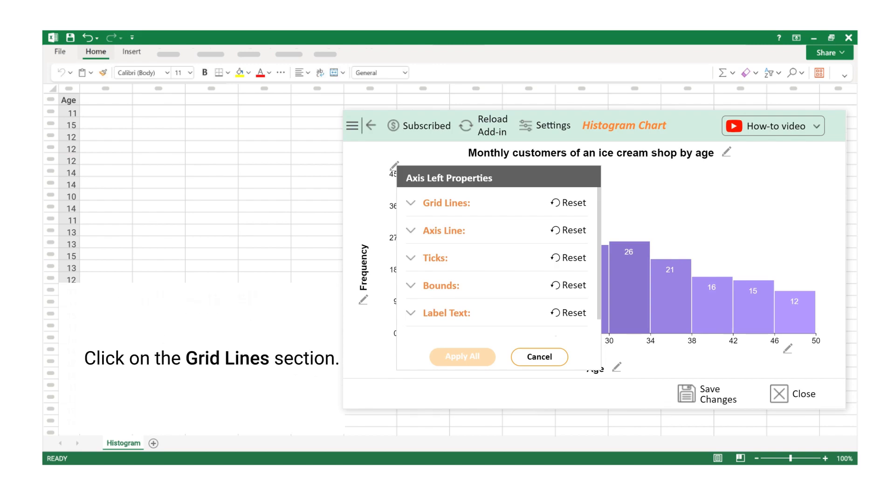
pyautogui.click(412, 203)
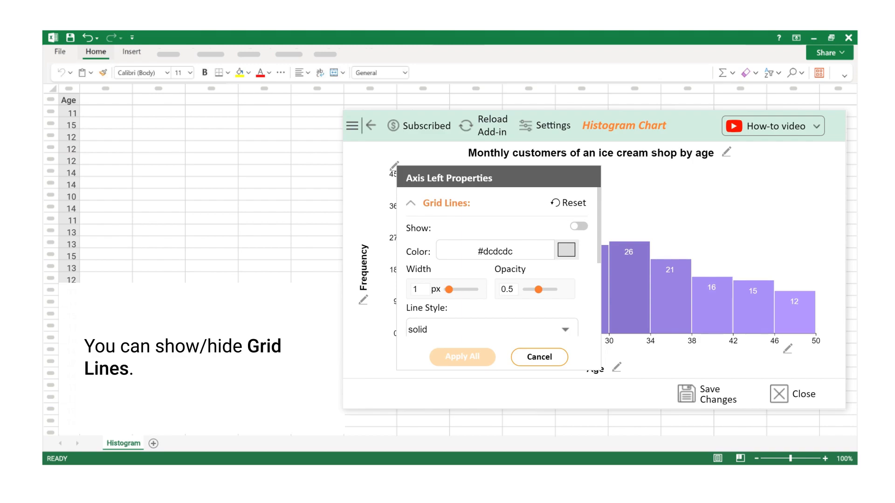
pyautogui.click(578, 227)
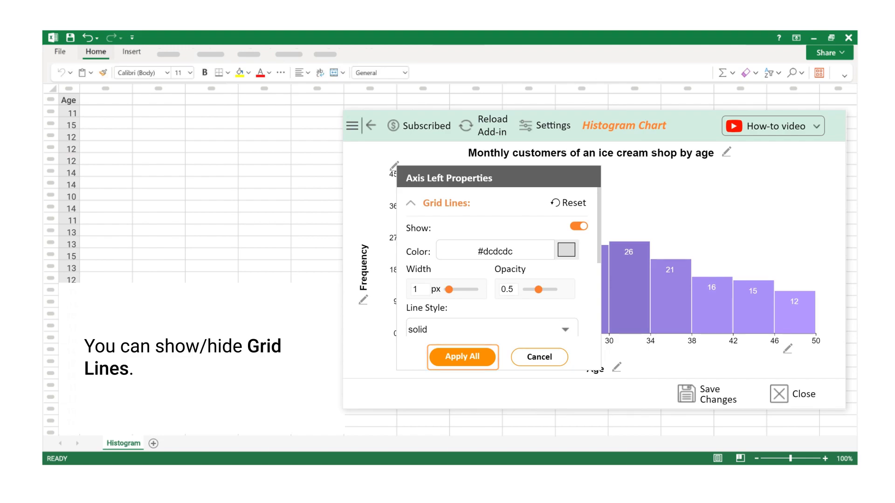
pyautogui.click(462, 357)
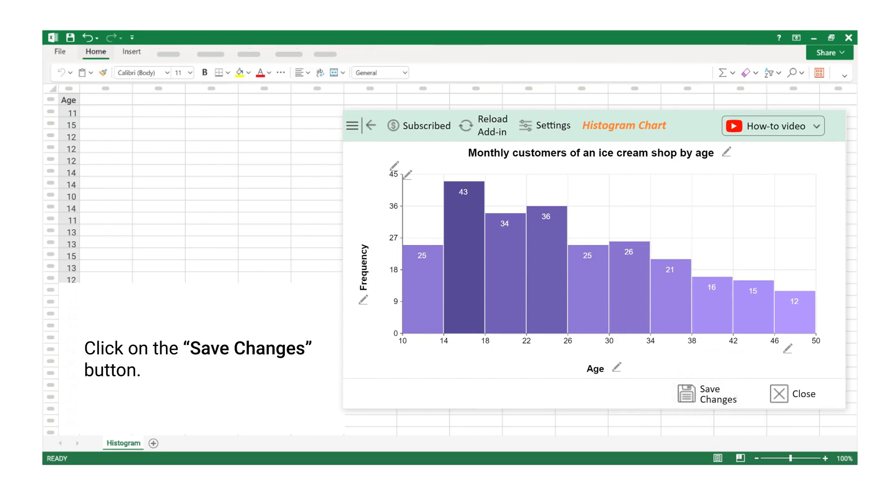
# Save the chart edits and bring up the SVG, PDF, PNG and JPG export options.
pyautogui.click(707, 393)
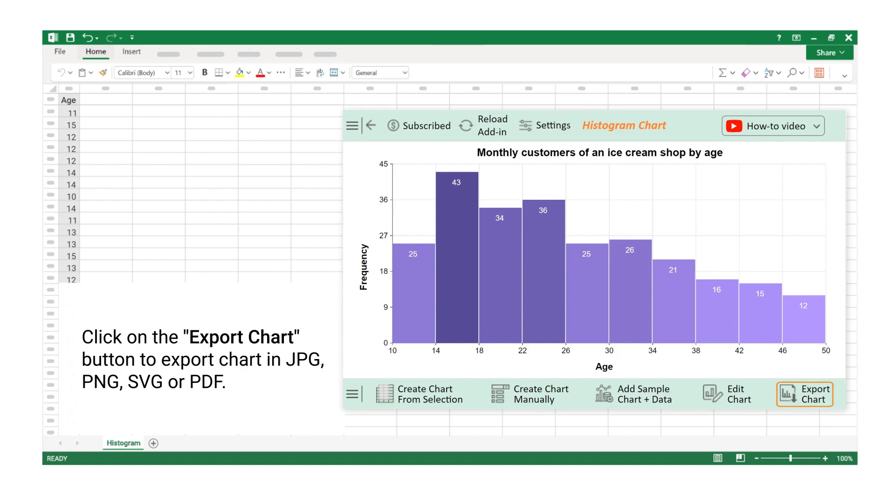
pyautogui.click(803, 394)
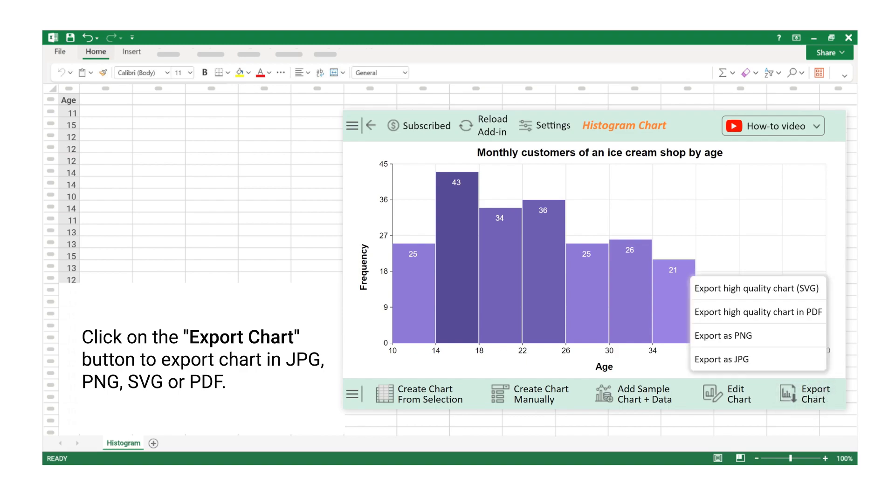